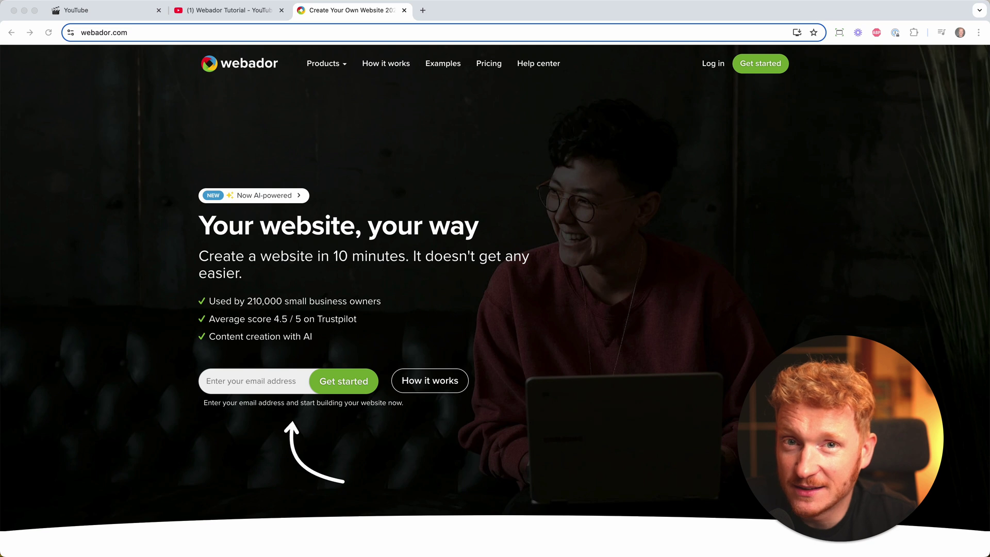
Look over the Webador pricing page, then return to the Webador homepage.
click(490, 70)
scroll(623, 309, down, 5)
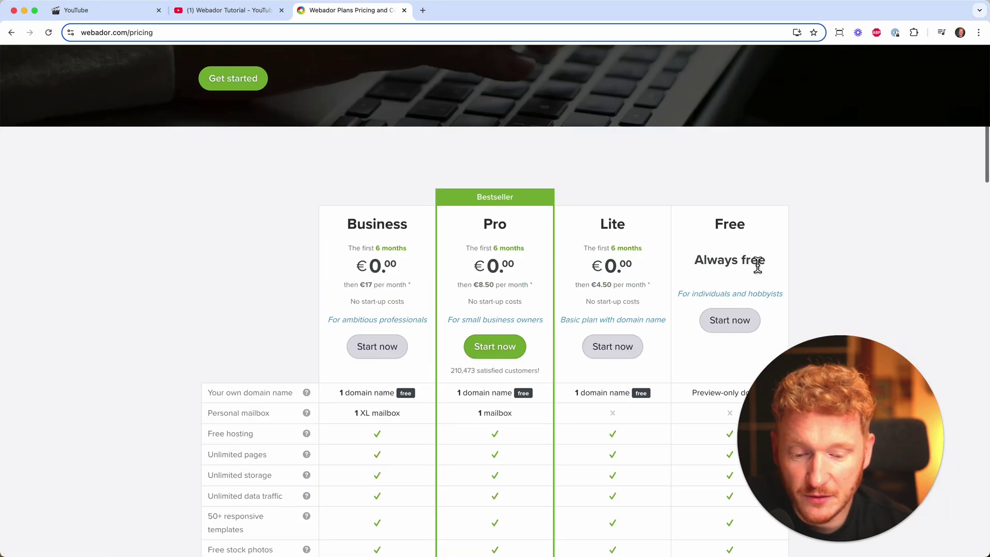
scroll(757, 265, up, 5)
mouse_move(849, 369)
mouse_down()
mouse_move(859, 369)
mouse_move(840, 369)
mouse_up()
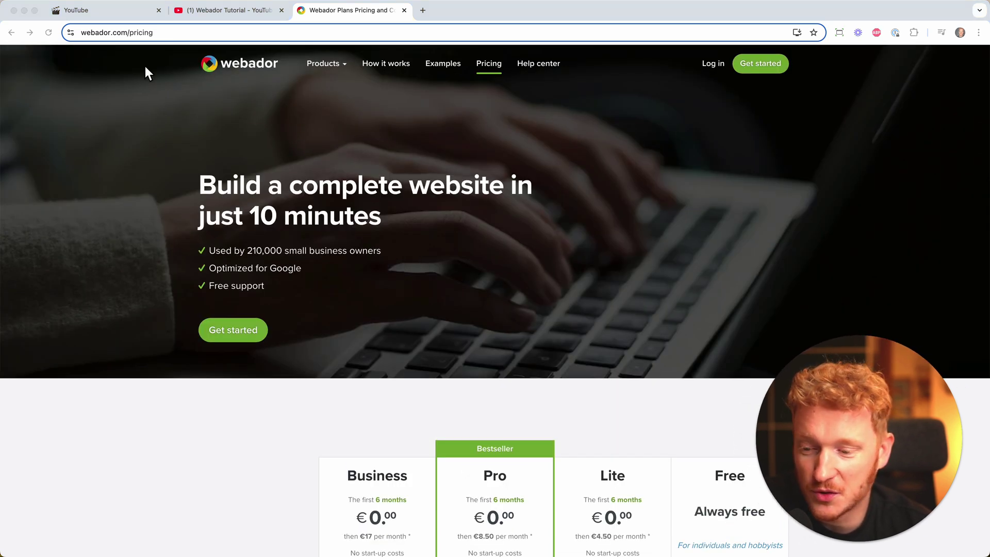
click(209, 69)
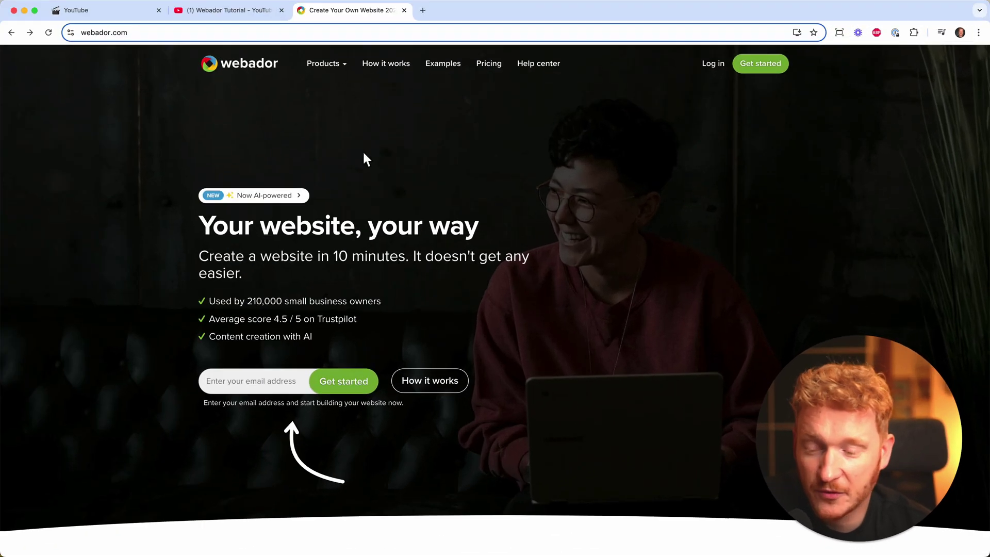
Go to the Webador tutorial video tab and follow the Webador link in its description.
click(243, 9)
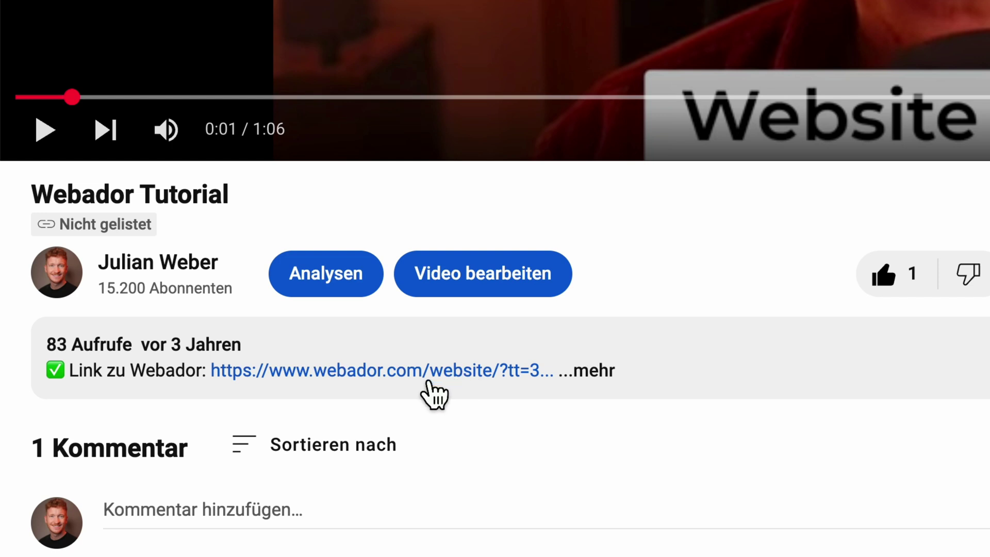
click(429, 381)
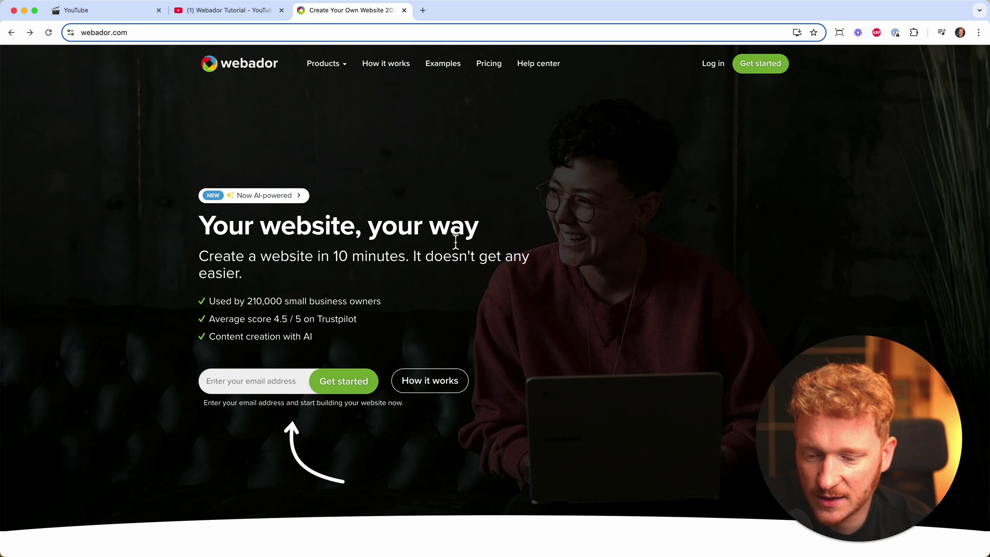
scroll(545, 258, down, 1)
scroll(546, 257, up, 1)
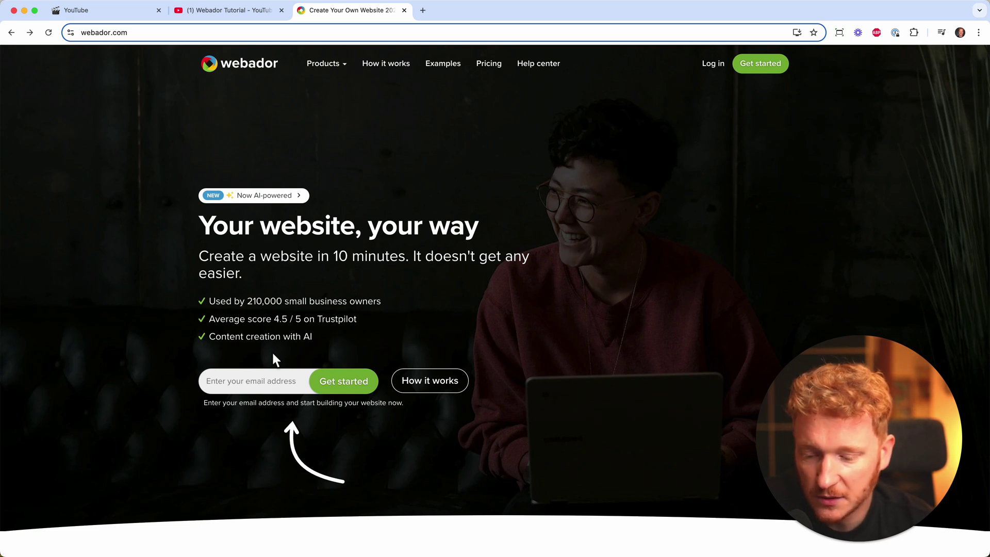
Enter the account e-mail address and start building a website.
click(245, 386)
key(super+v)
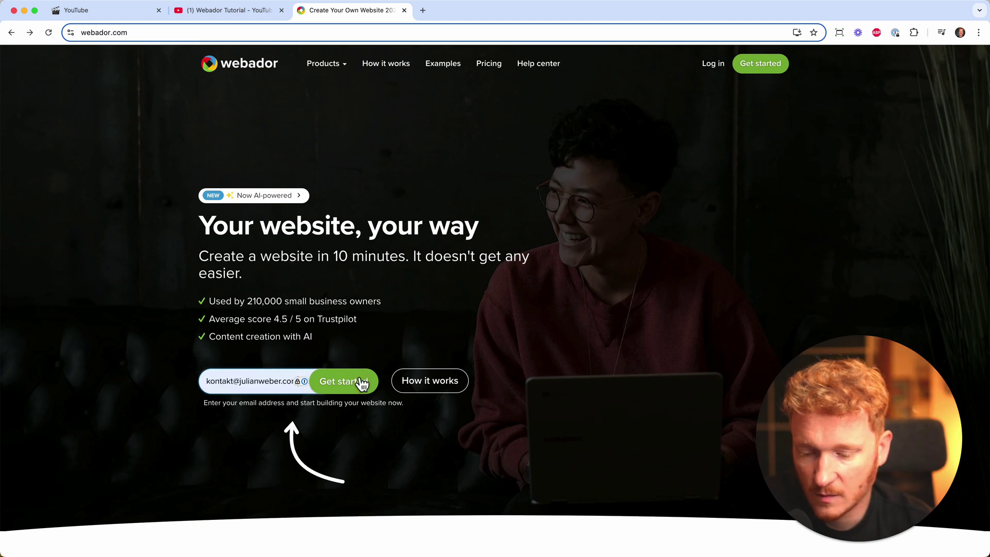
click(355, 392)
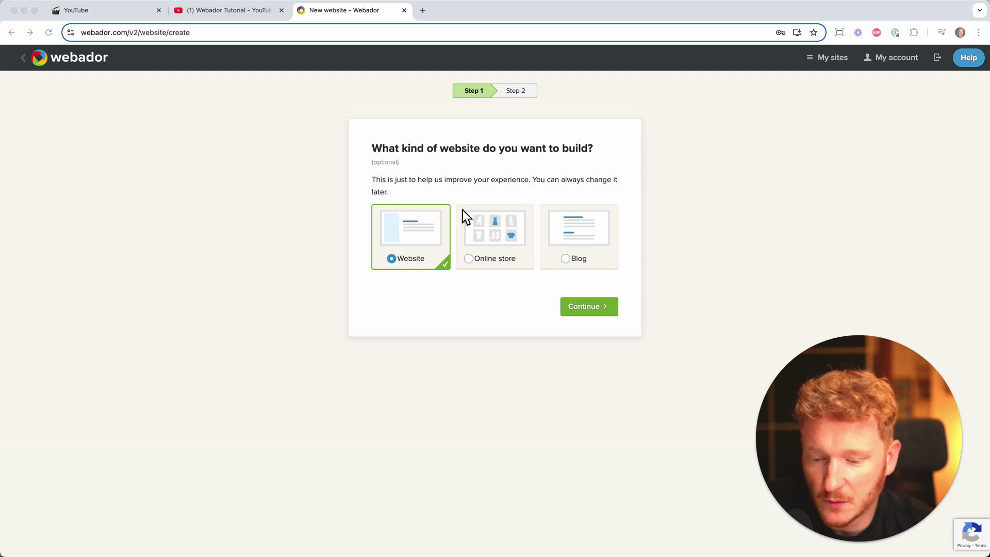
Keep Website as the type and create it with the title 'Julian Weber 10'.
click(594, 306)
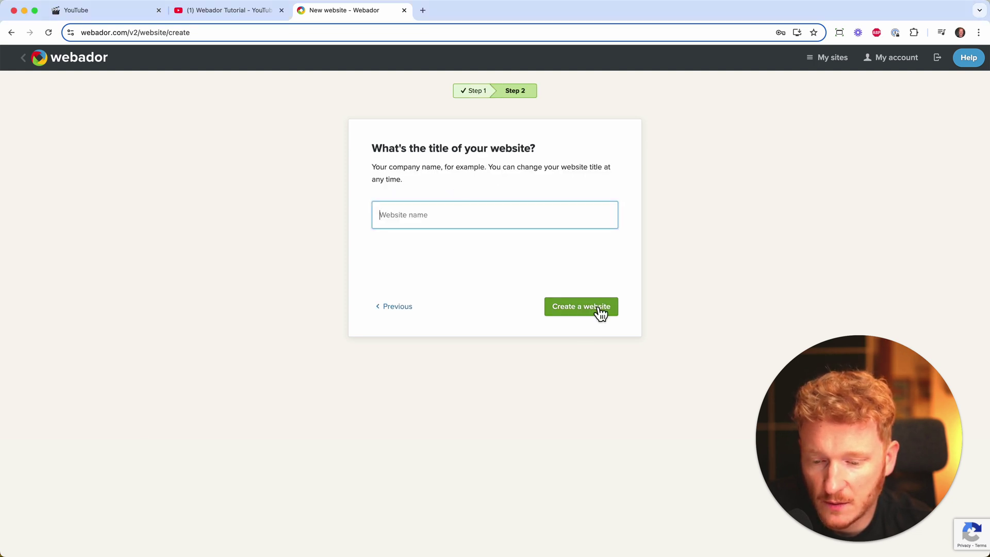
text(Julian Weber 10)
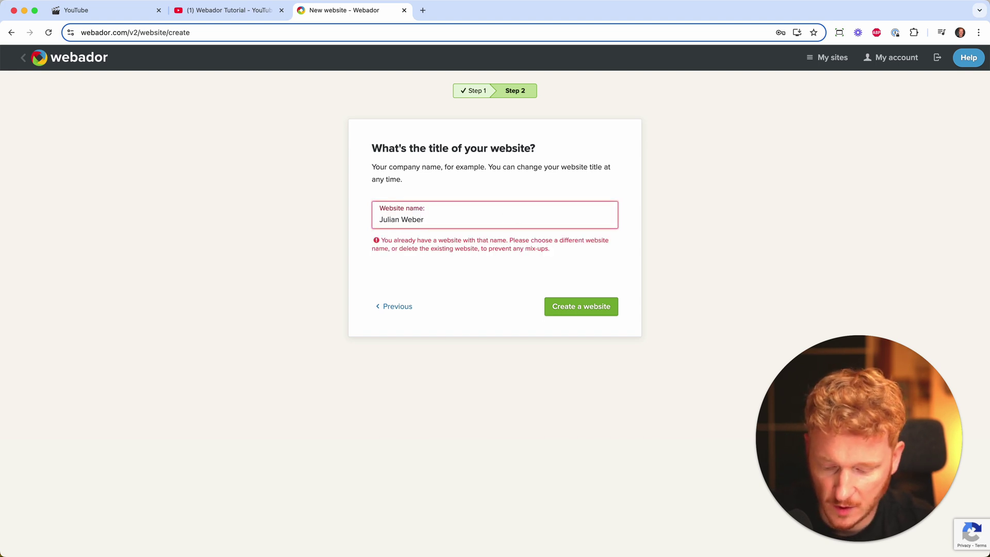
click(583, 314)
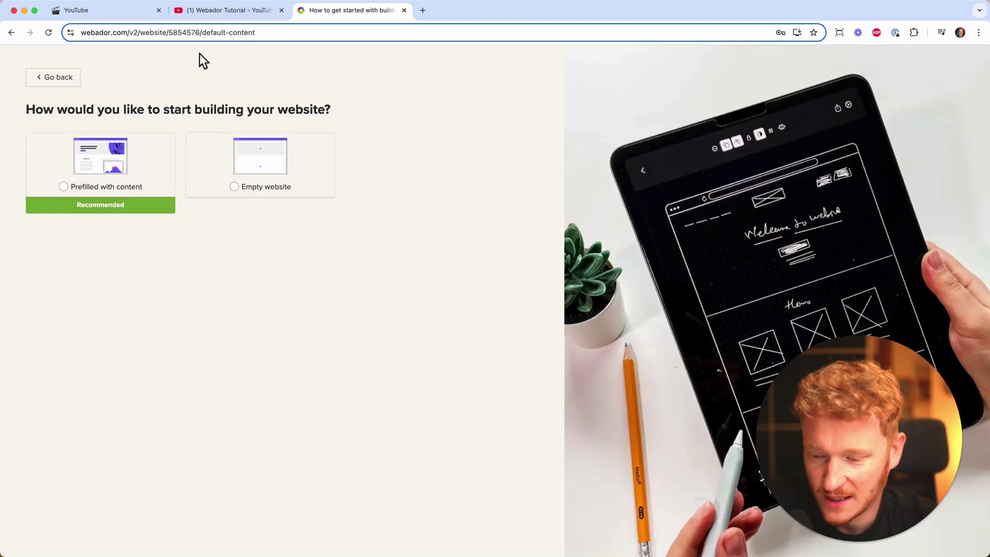
Choose Prefilled with content and pick Coaching as the business type.
click(127, 172)
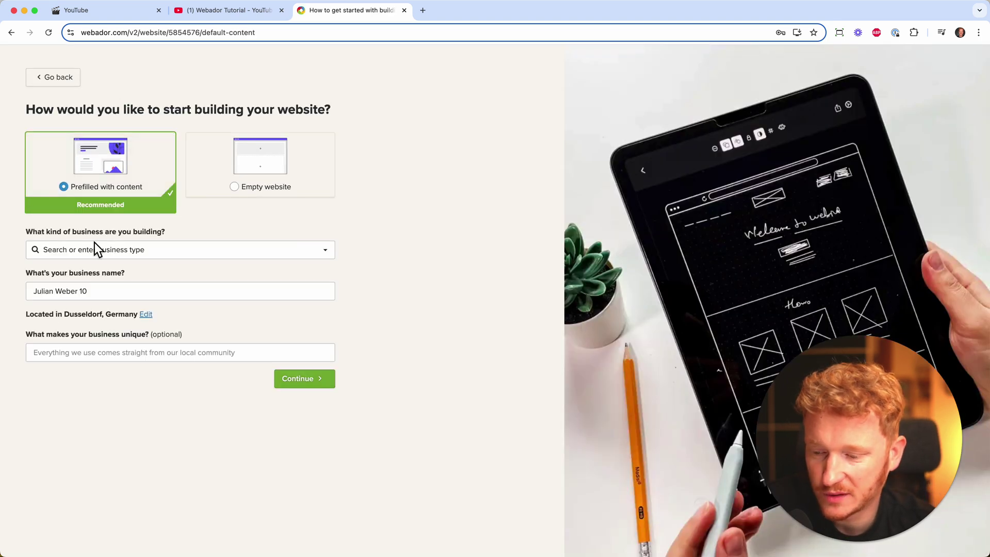
click(109, 252)
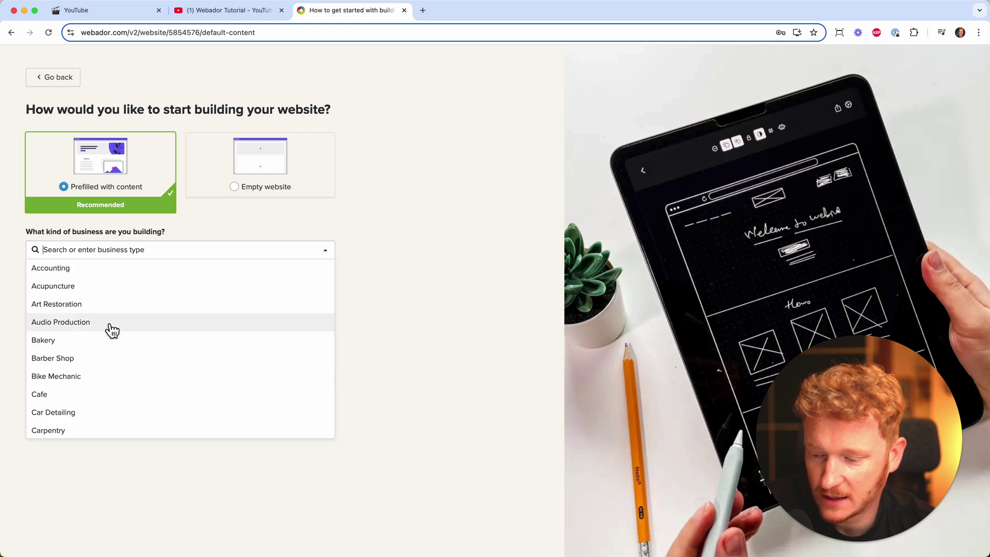
scroll(107, 411, down, 5)
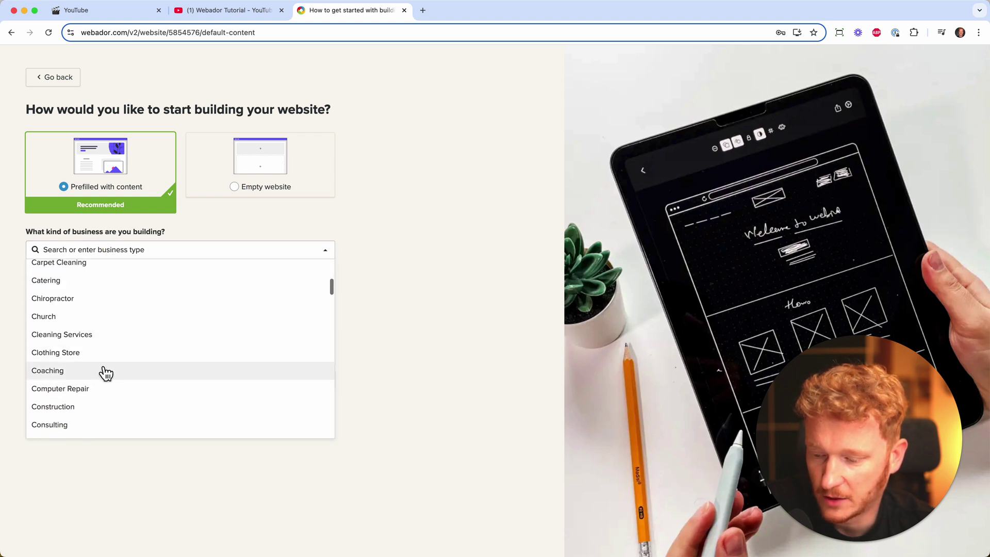
click(106, 372)
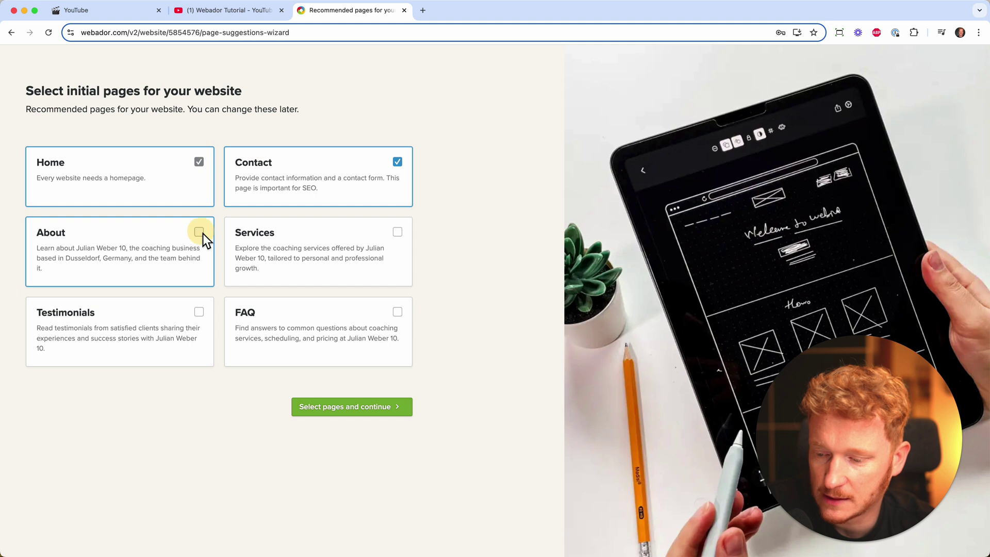
Accept the suggested pages and drop the Professional domain name and SEO settings features.
click(356, 408)
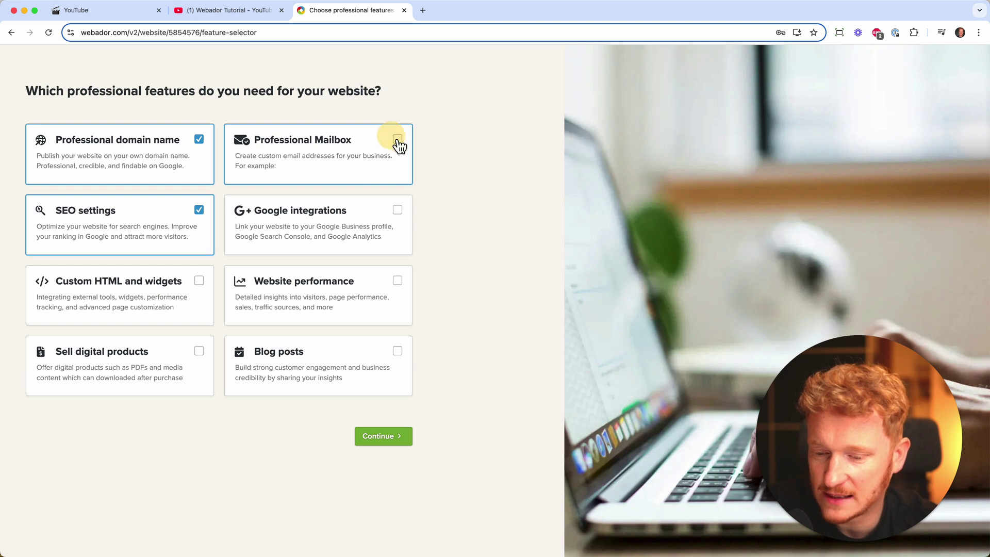
click(200, 140)
click(198, 211)
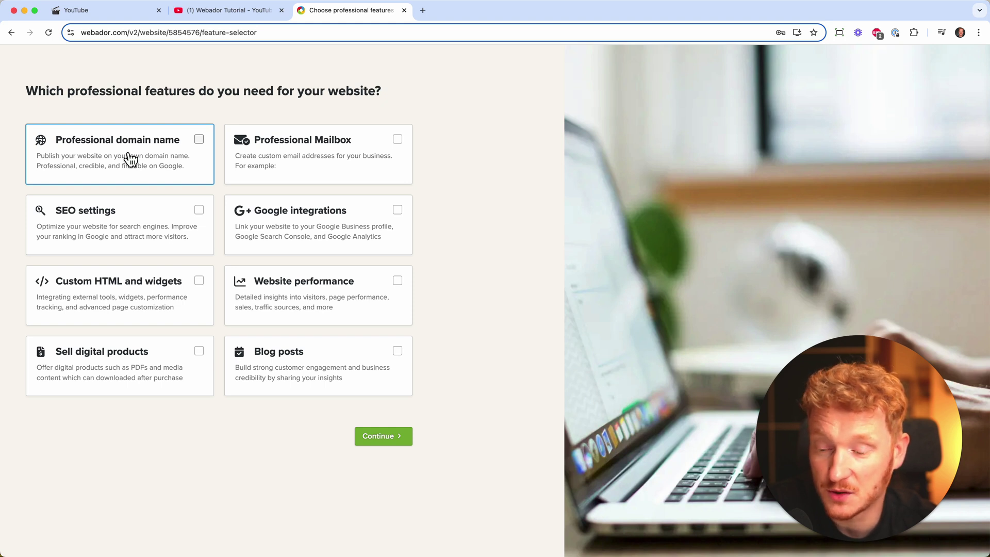
Browse the site styles and continue with the Bright style.
click(389, 436)
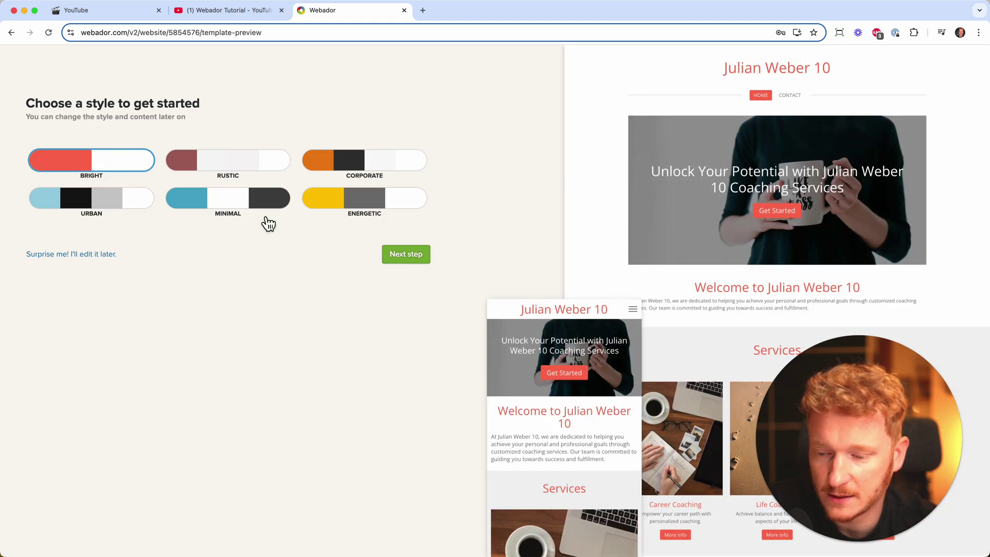
drag(830, 431, 180, 428)
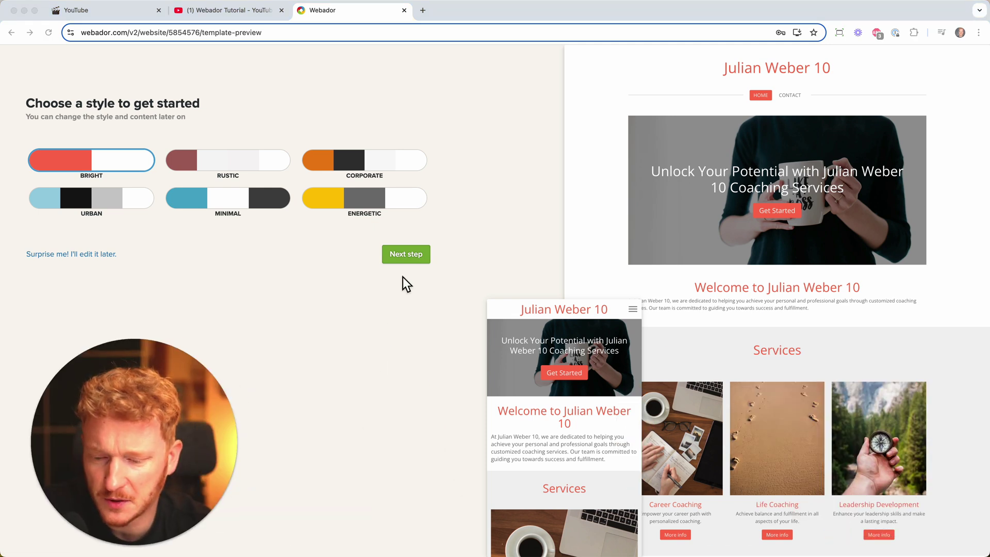
click(409, 260)
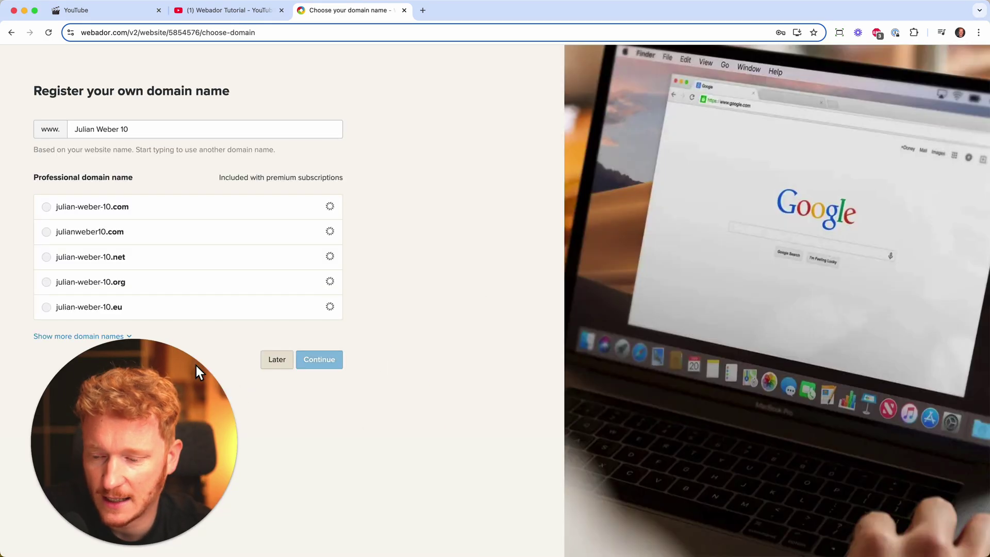
Choose Later on the Register your own domain name page.
drag(163, 420, 849, 410)
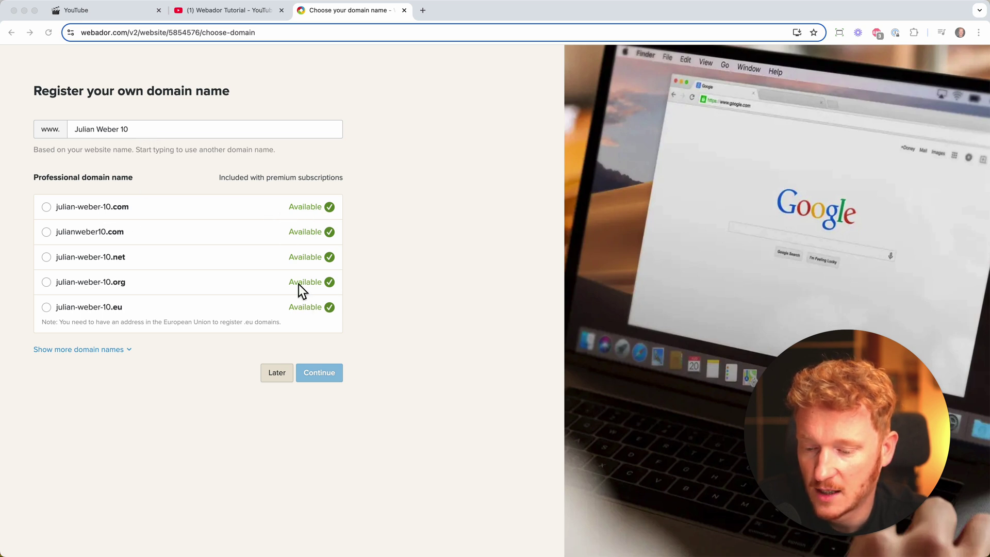
click(281, 379)
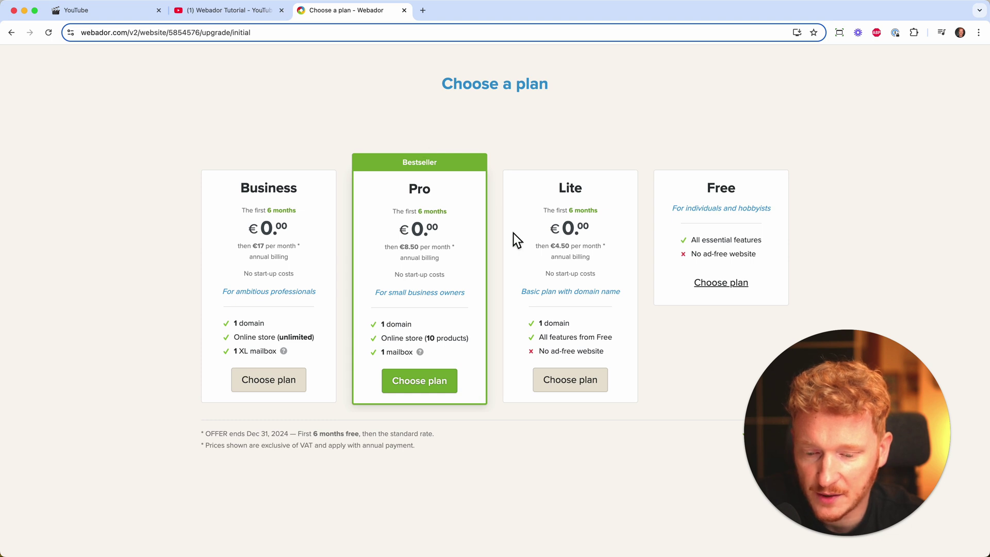
Pick the Free plan and confirm continuing with the free plan.
click(736, 290)
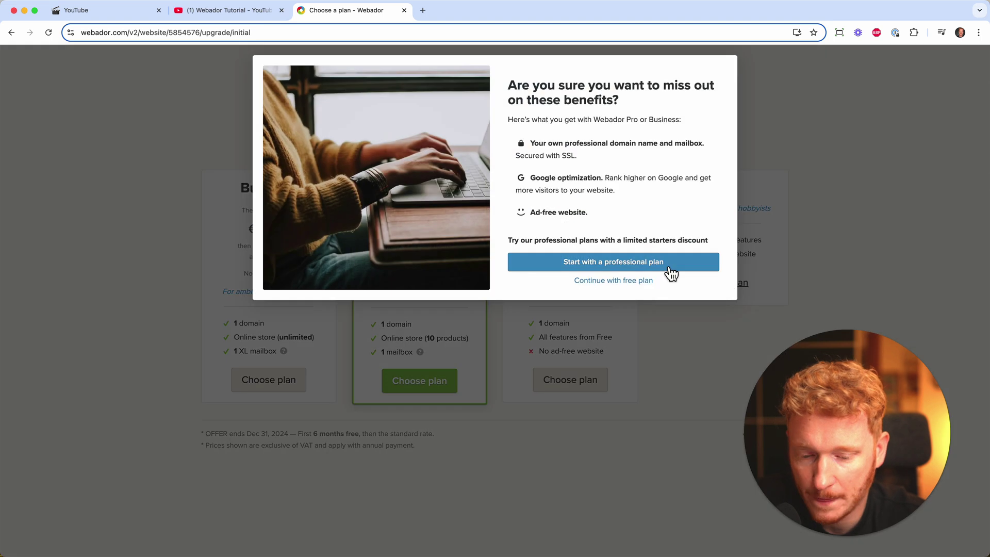
click(626, 281)
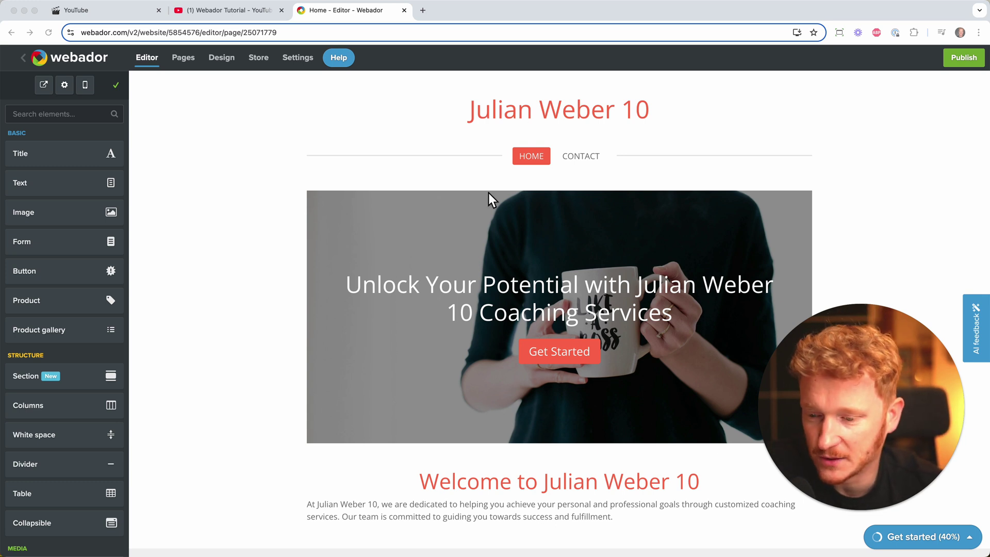
Start publishing the site with the green Publish button in the editor.
click(905, 125)
click(963, 58)
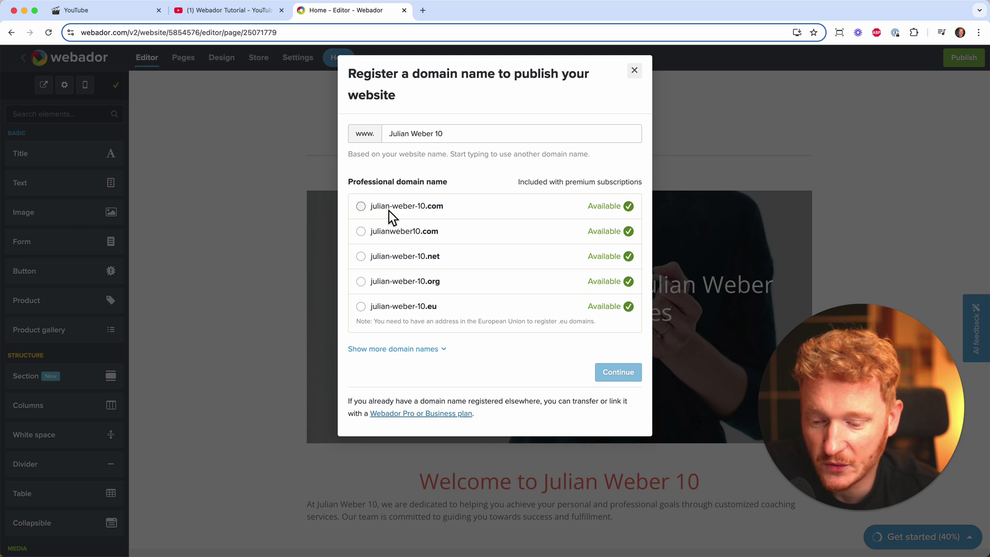
Select julian-weber-10.com, dismiss the domain prompt, and open the live site in a new tab.
click(363, 208)
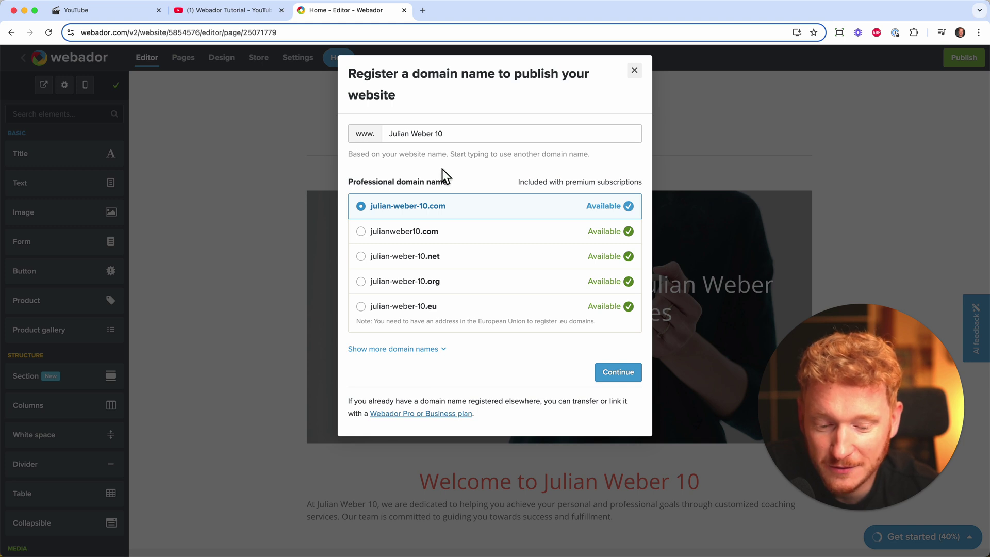
click(635, 70)
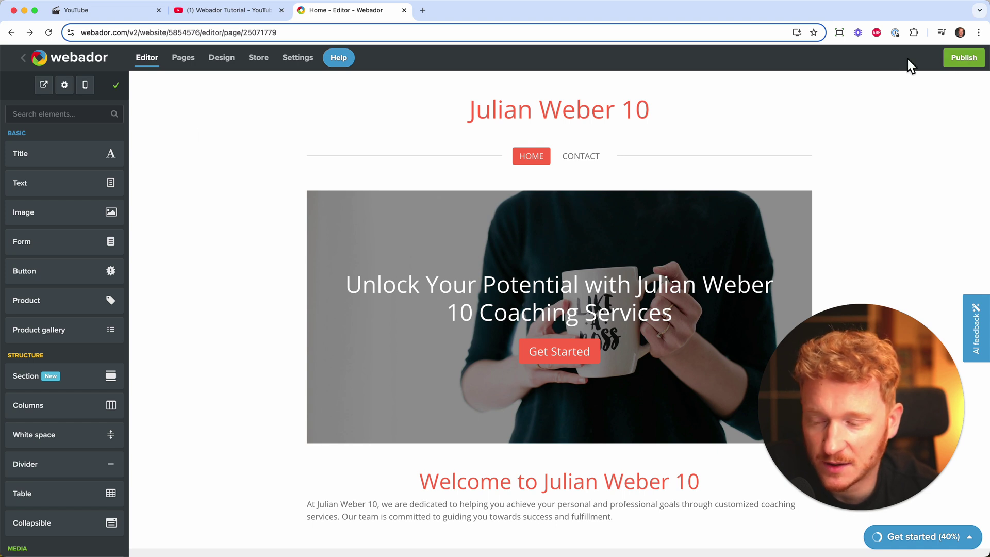
click(50, 93)
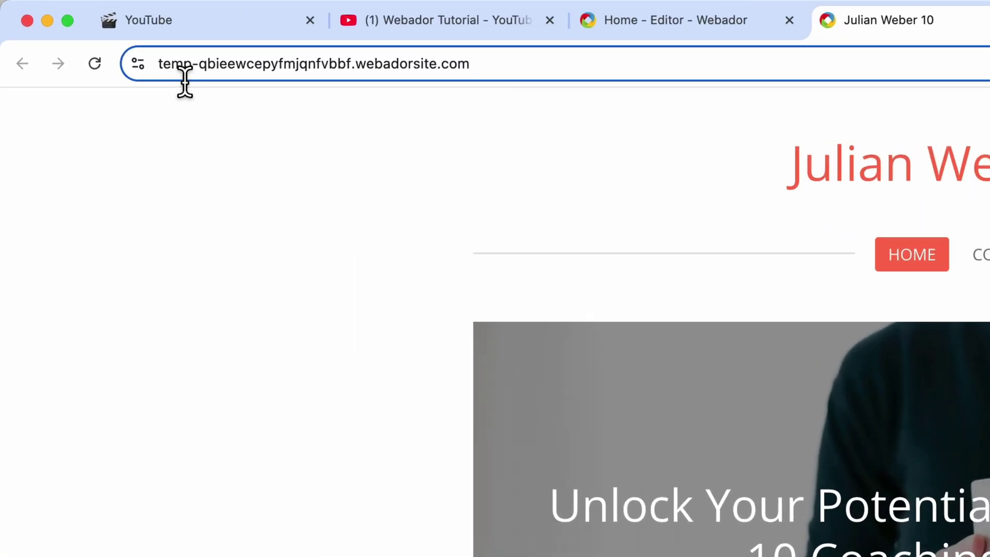
Copy the site's temporary webadorsite.com preview address and open a new Incognito window.
click(170, 76)
drag(168, 73, 267, 75)
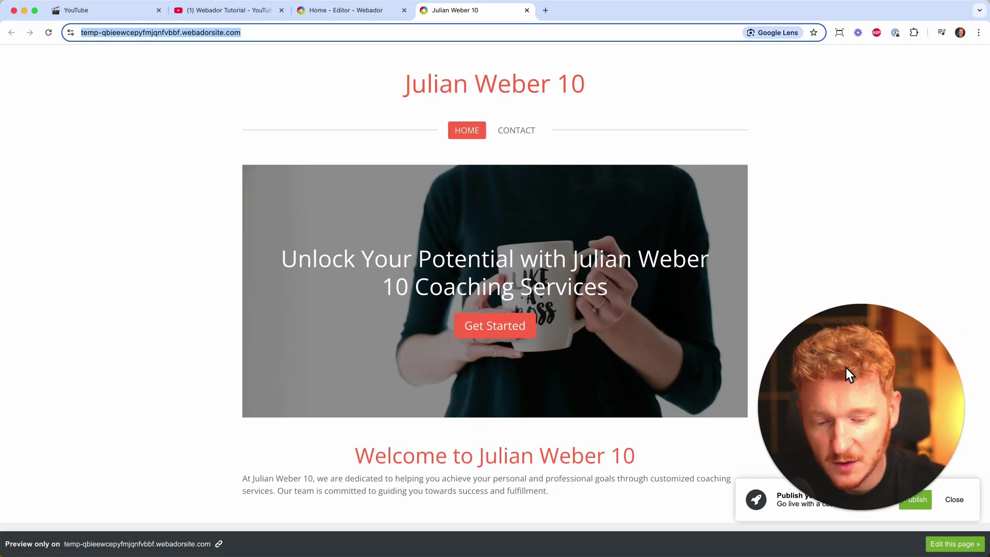
click(852, 265)
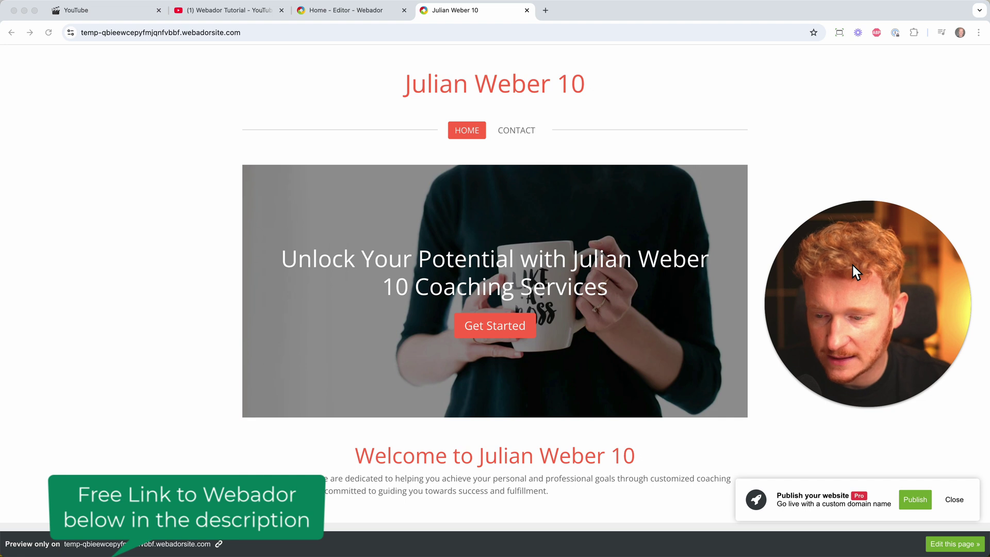
key(super+l)
key(super+c)
key(super+shift+n)
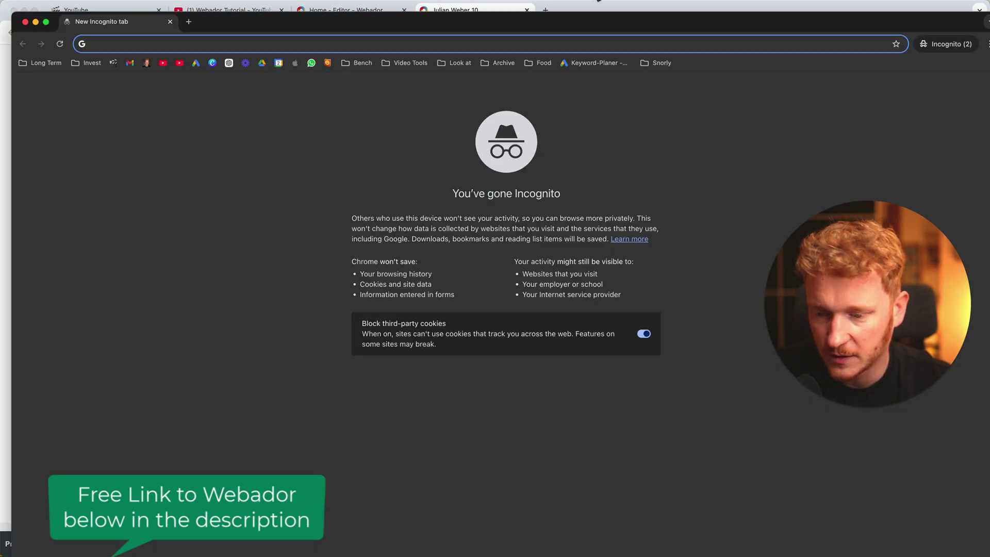
Load the copied preview address in the Incognito window, then close that window.
drag(533, 28, 522, 18)
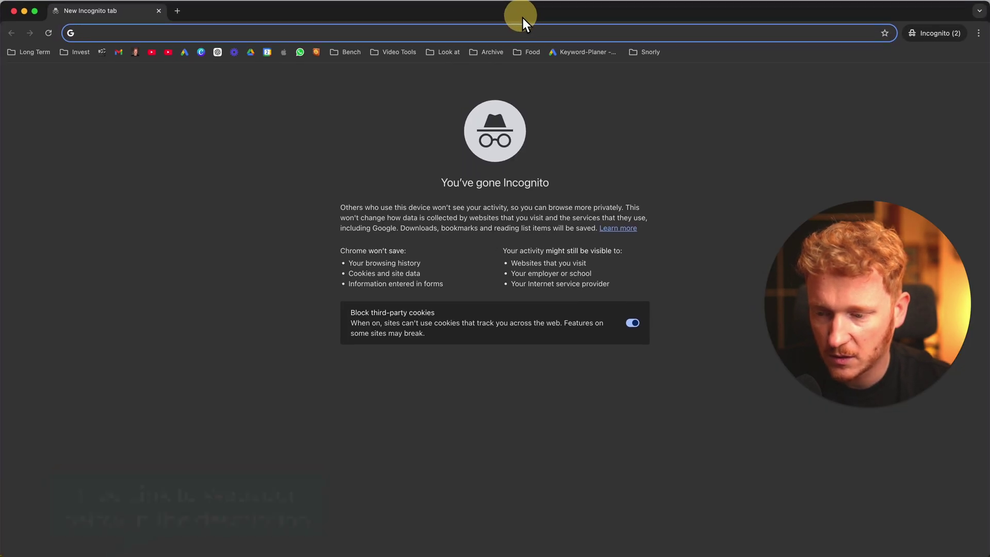
key(super+v)
key(Return)
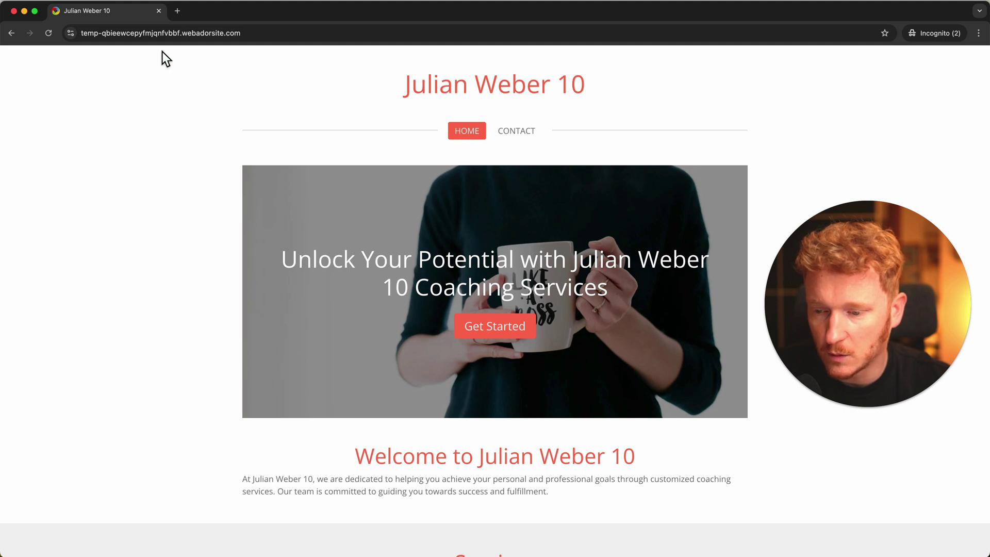
key(super+w)
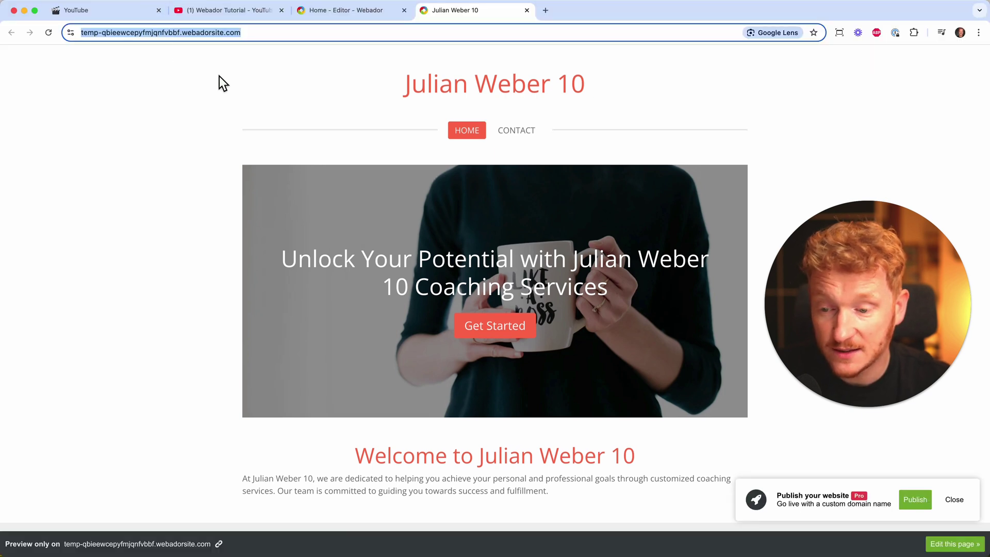
Reopen the site preview from the editor in a new tab and select its webadorsite.com address.
click(371, 10)
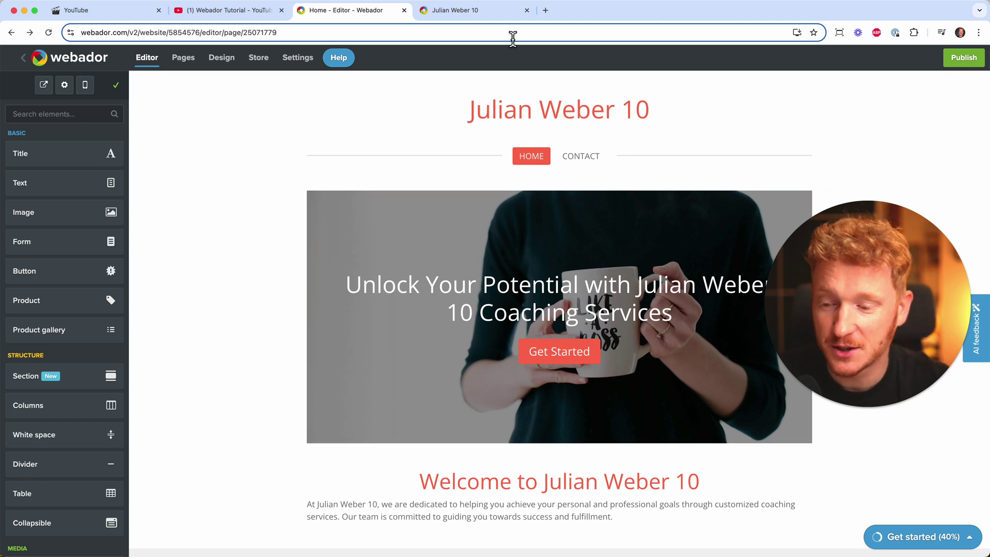
click(44, 85)
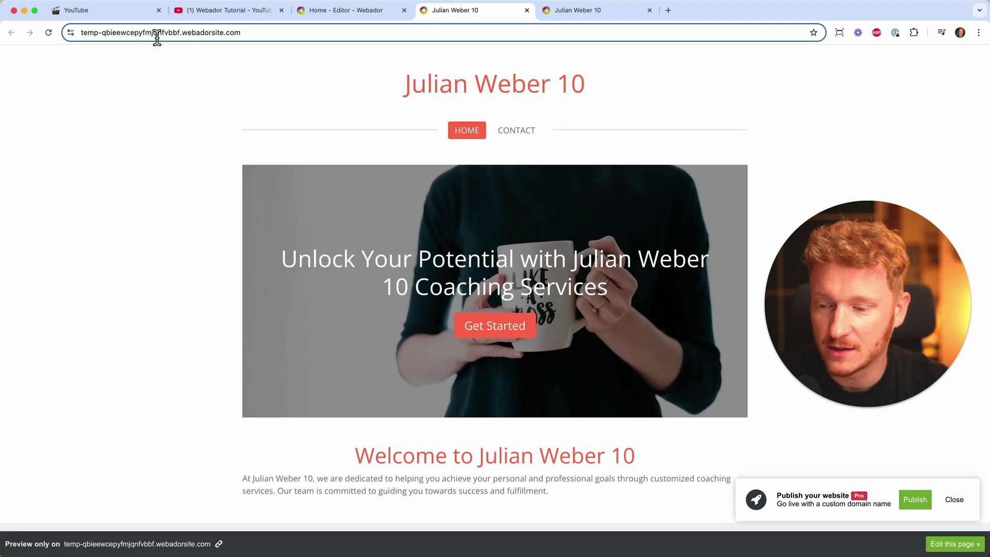
click(156, 34)
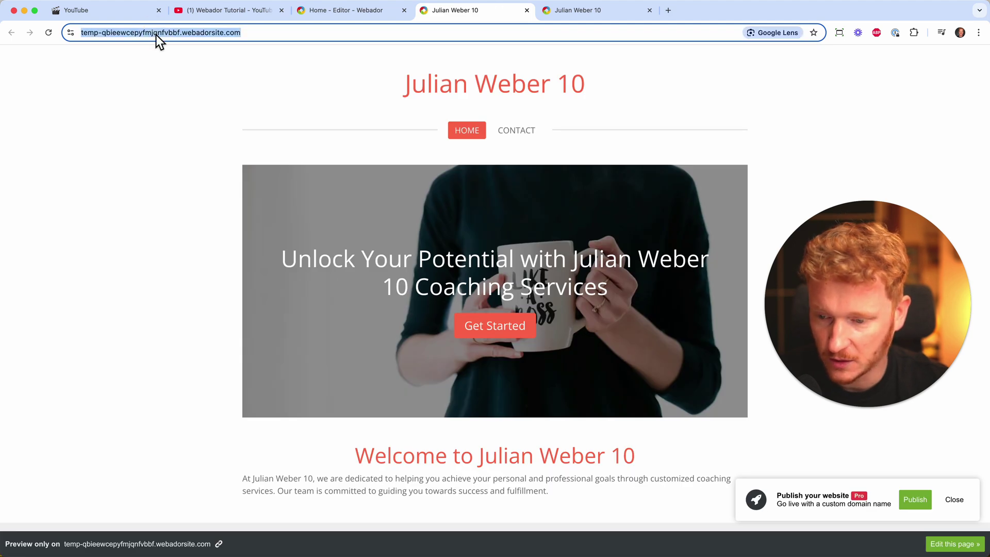